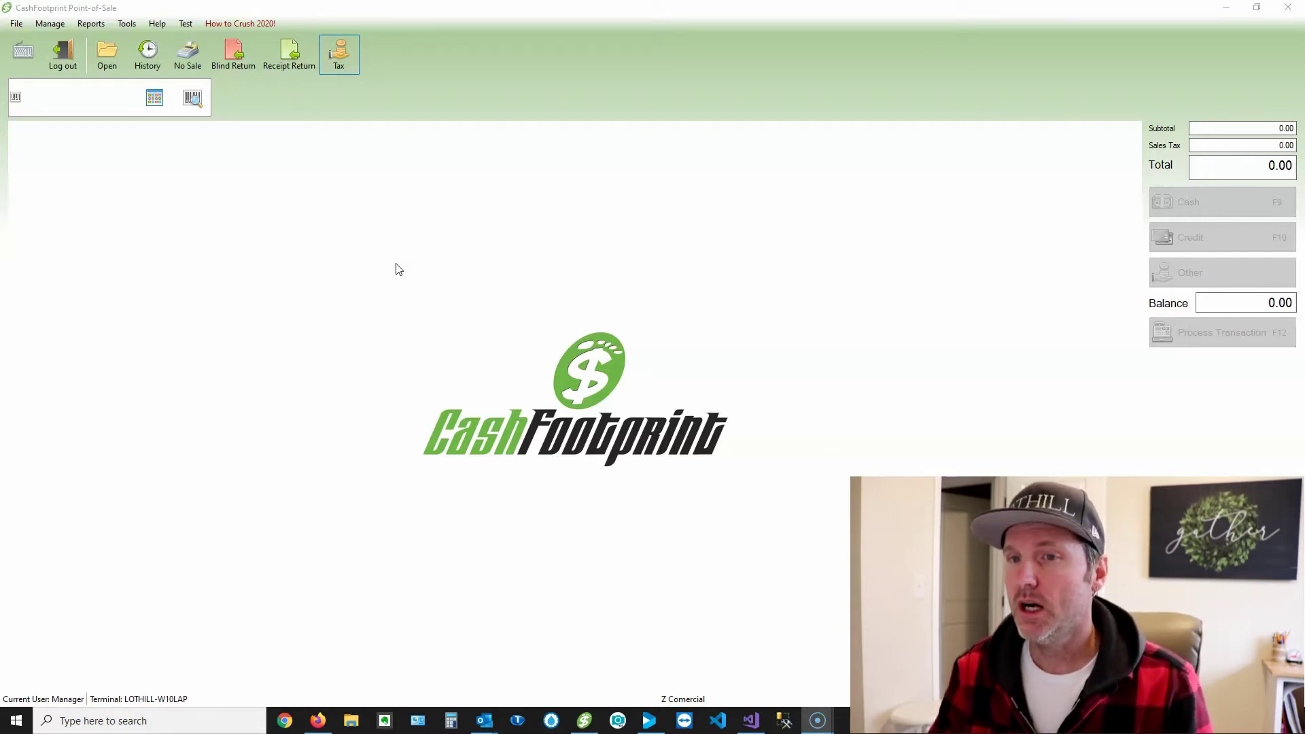
Open the Sales Tax settings and review the Local 4.0000 and State 6.2520 rates
left_click(349, 199)
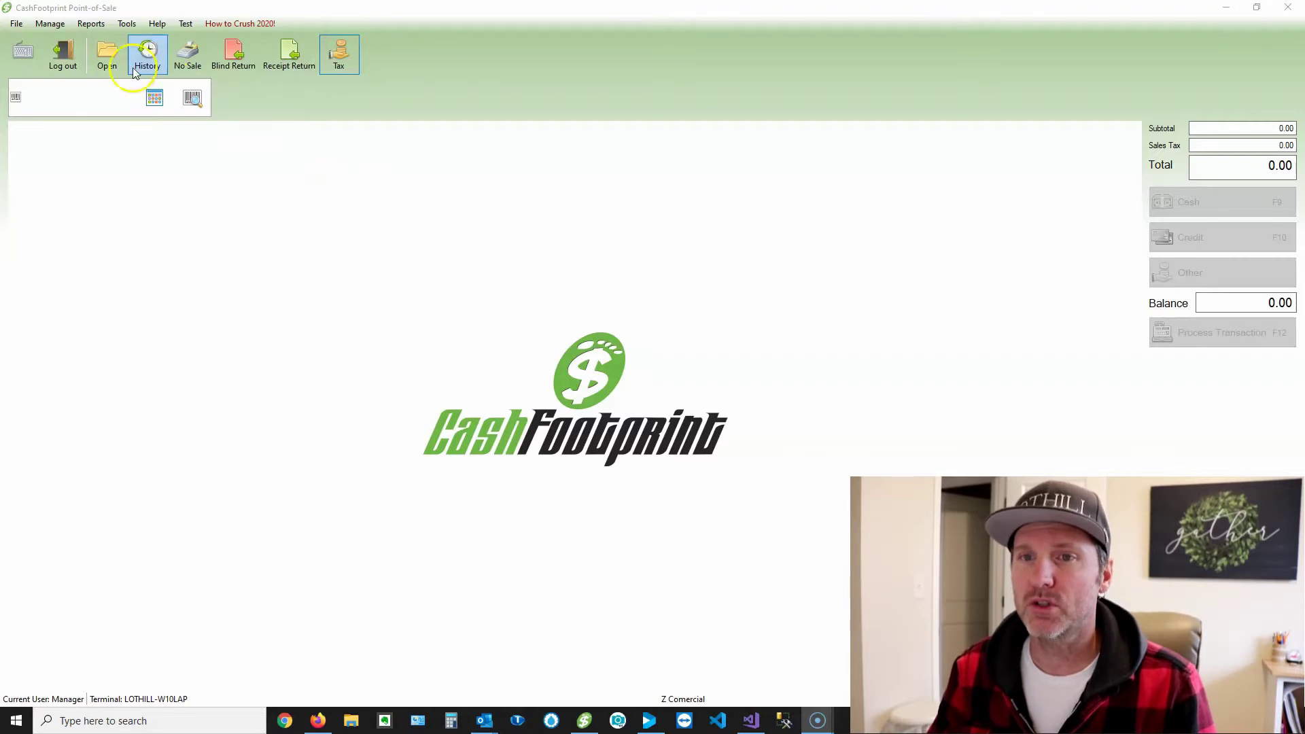
left_click(52, 25)
left_click(60, 80)
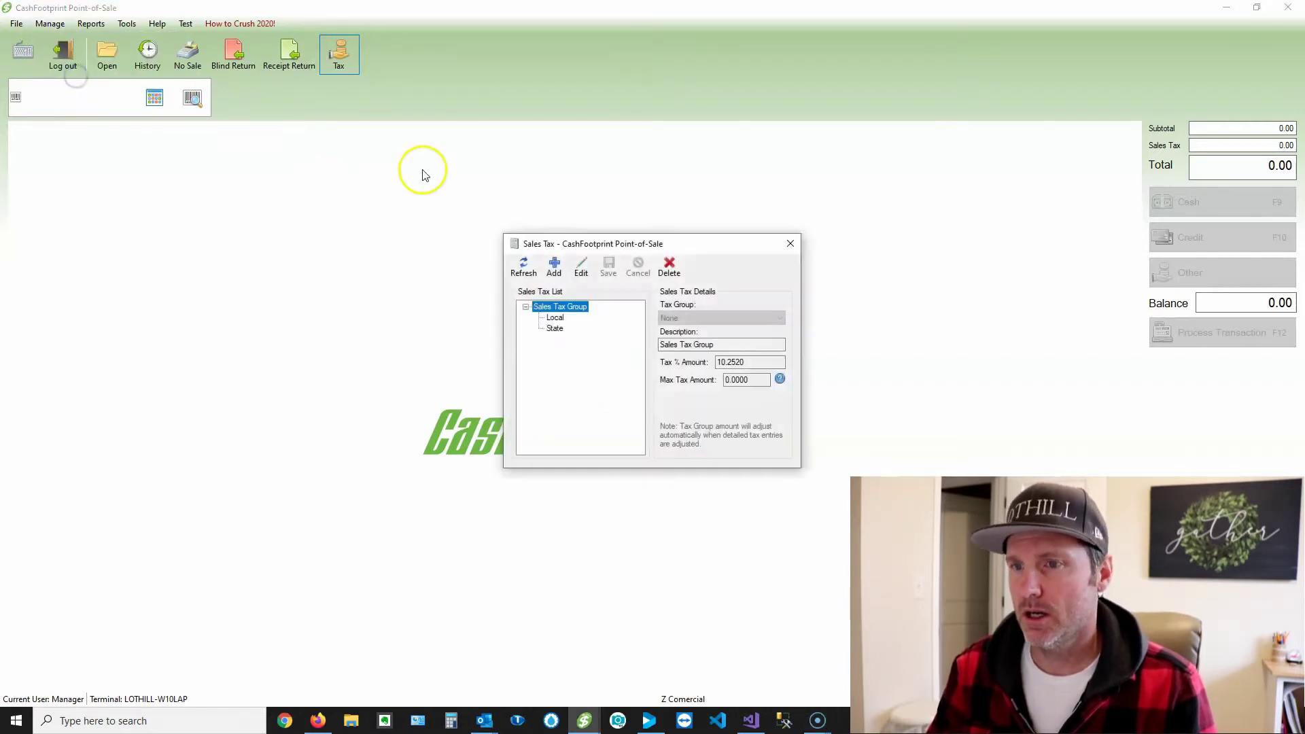
left_click(558, 317)
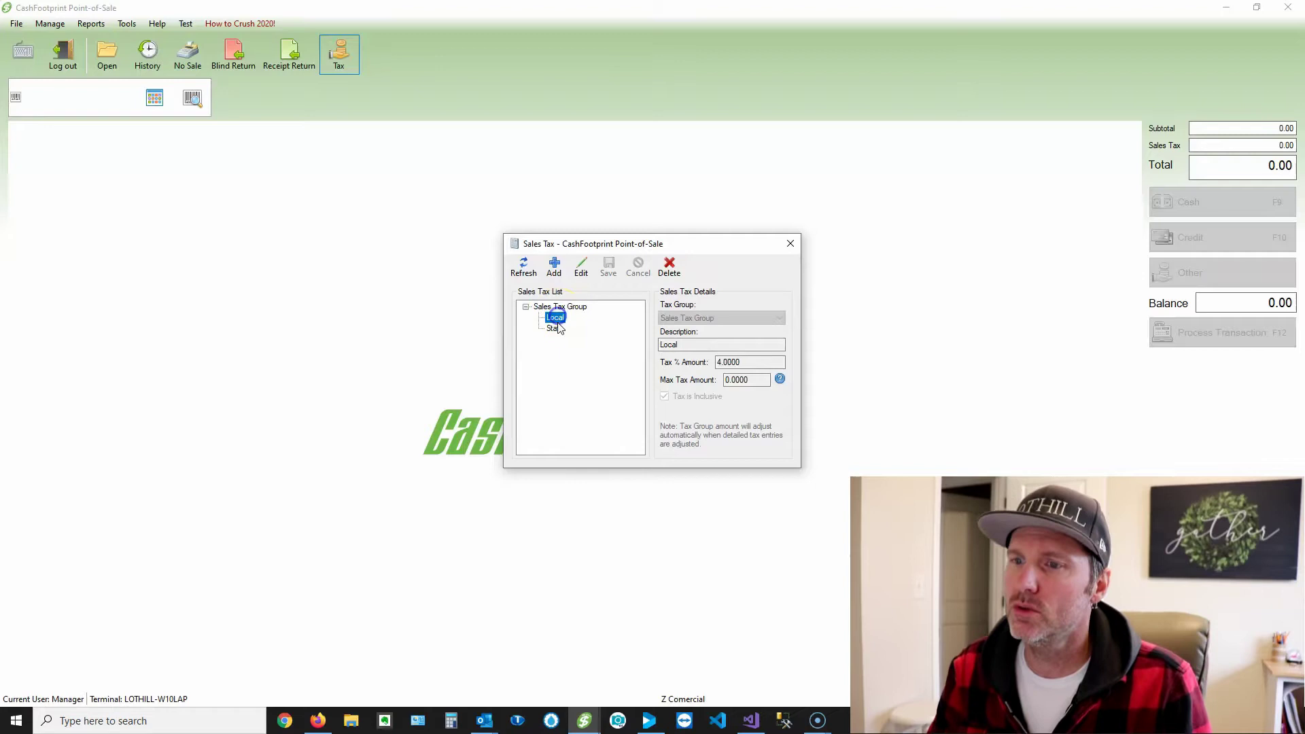
left_click(558, 327)
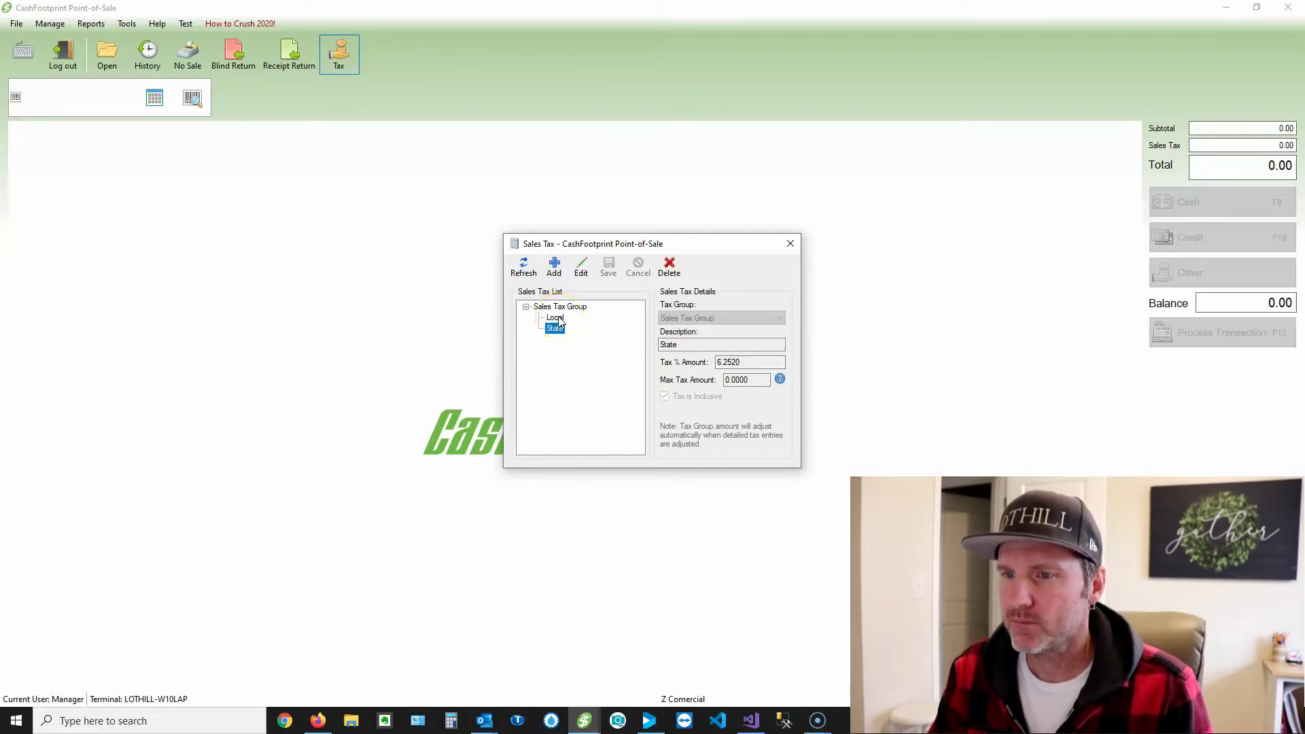
left_click(568, 308)
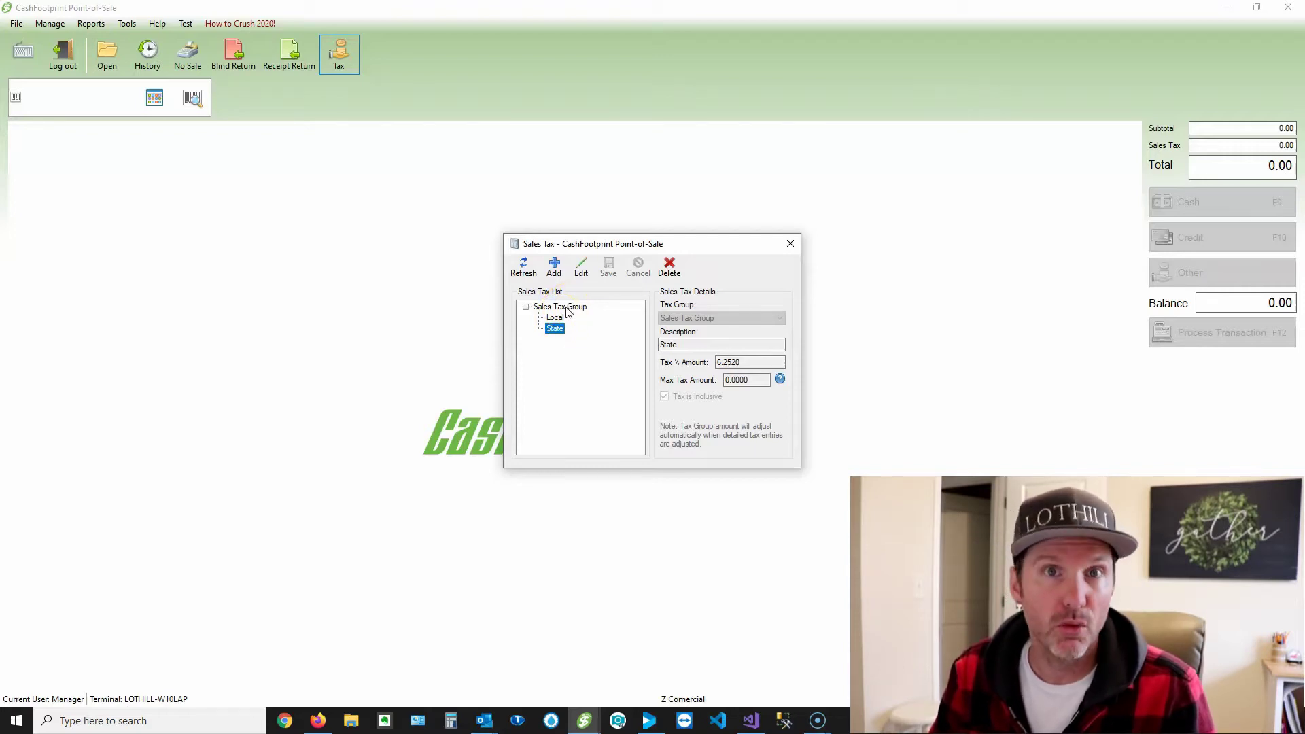
Inspect the Local tax entry's percentage, cancel without changes, and recheck the State rate
double_click(555, 317)
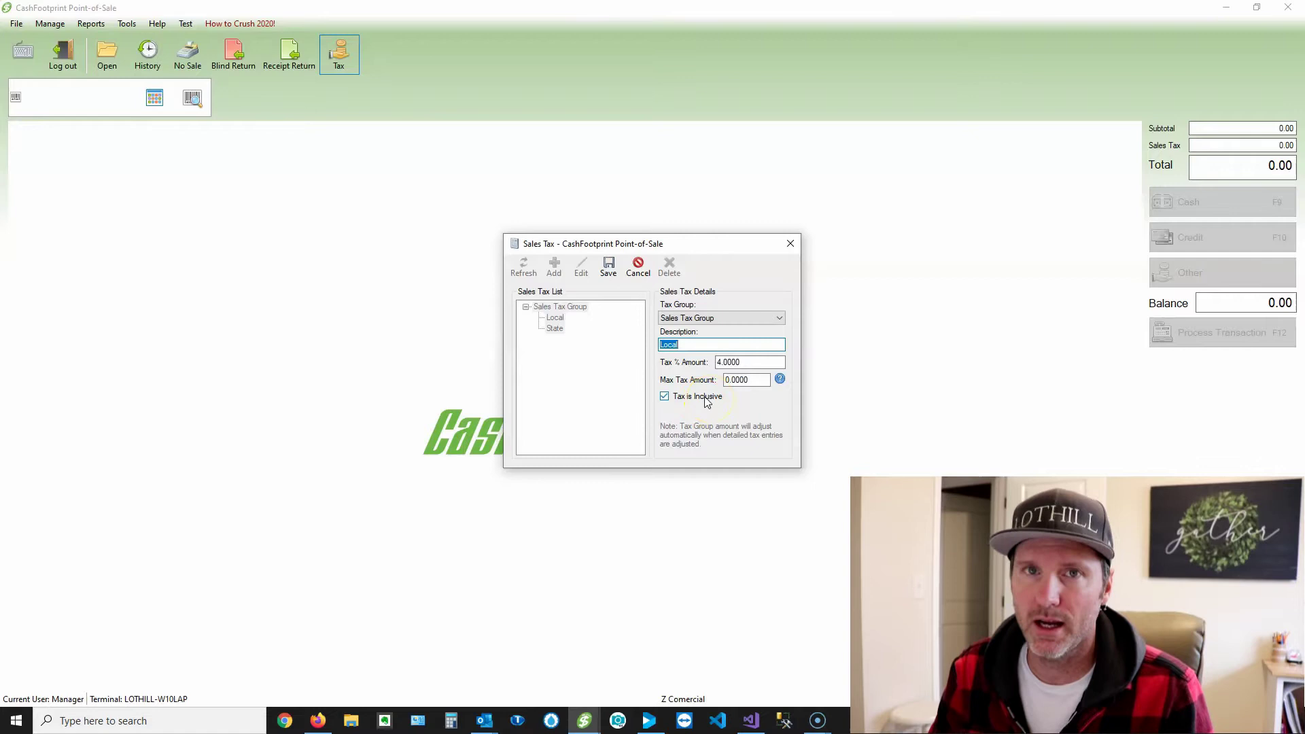
left_click(721, 362)
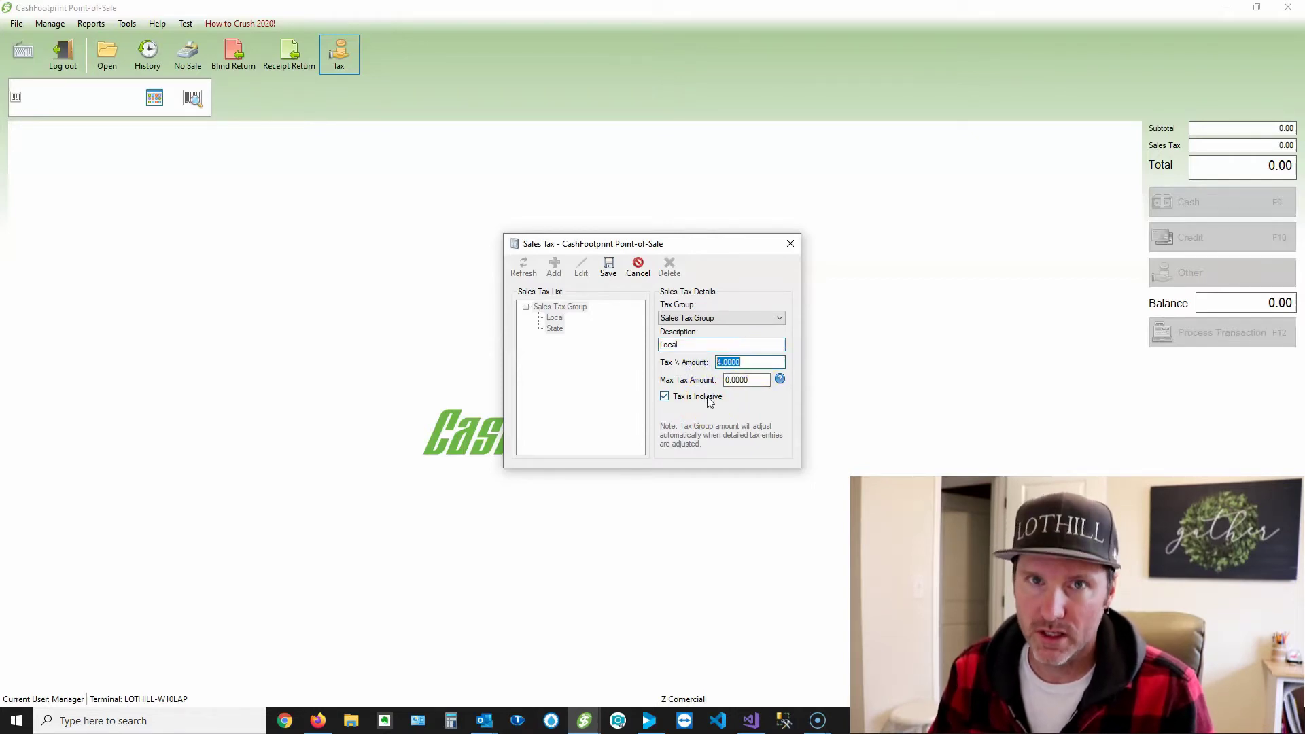
left_click(638, 267)
left_click(556, 329)
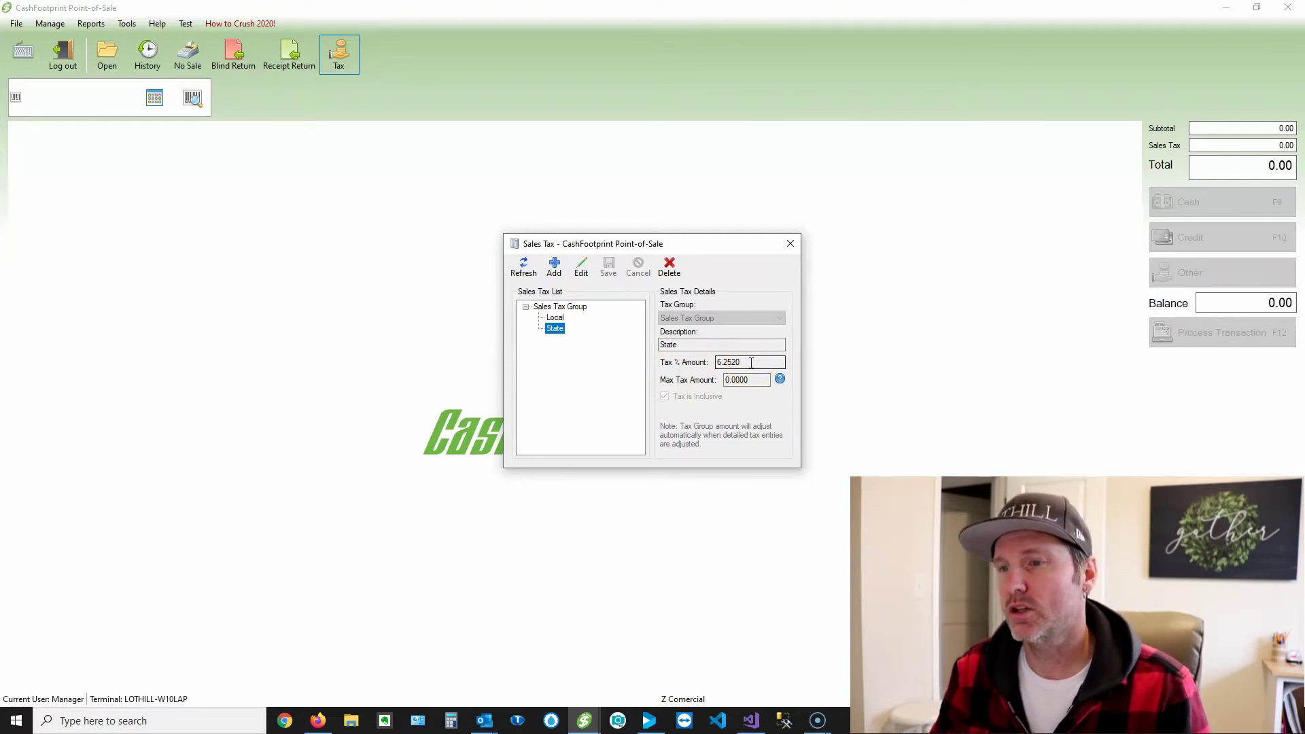
left_click(790, 243)
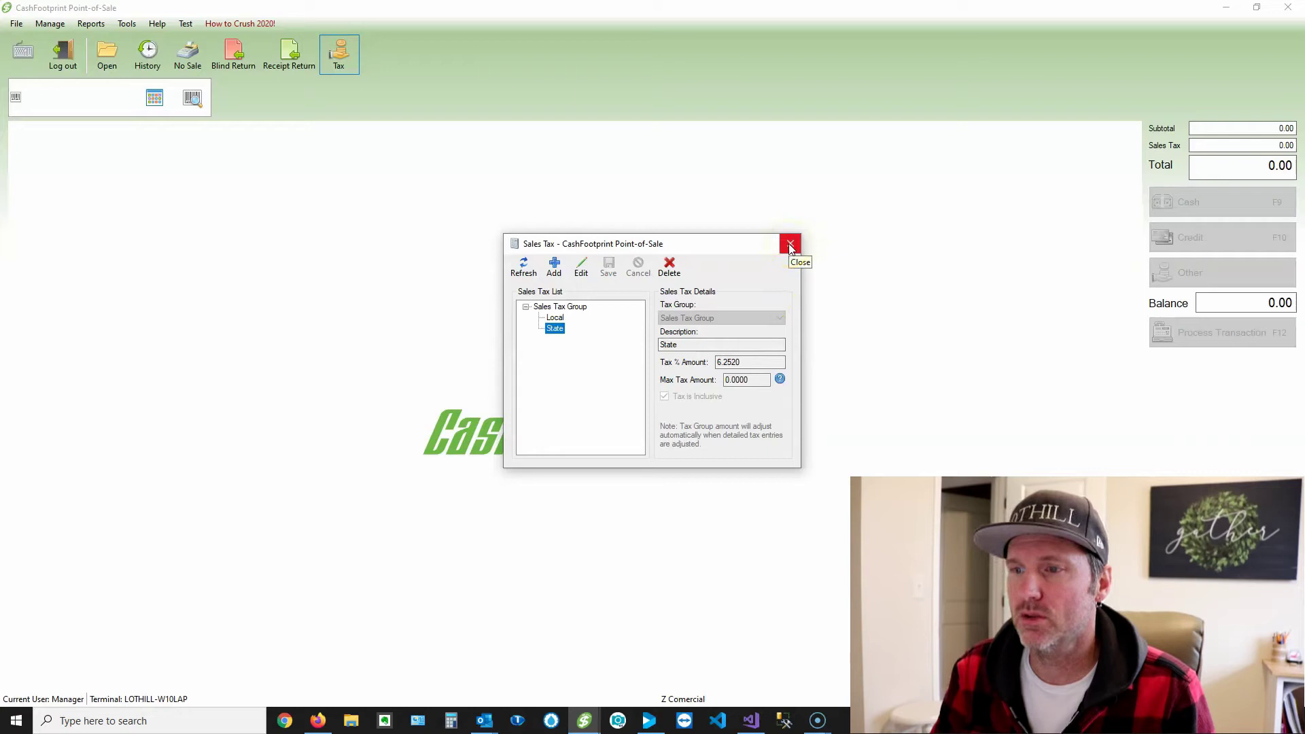
Reopen the Local tax entry, cancel it unchanged, and close the Sales Tax settings
left_click(555, 317)
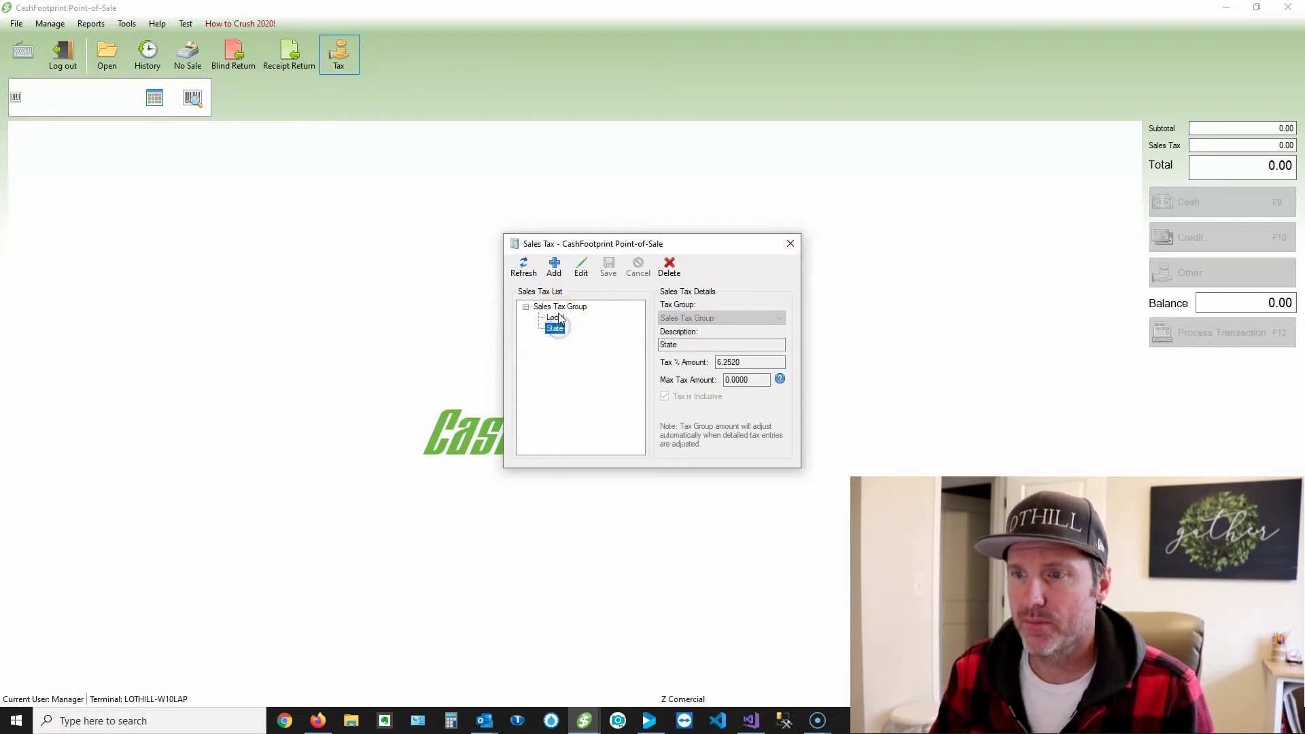
double_click(555, 320)
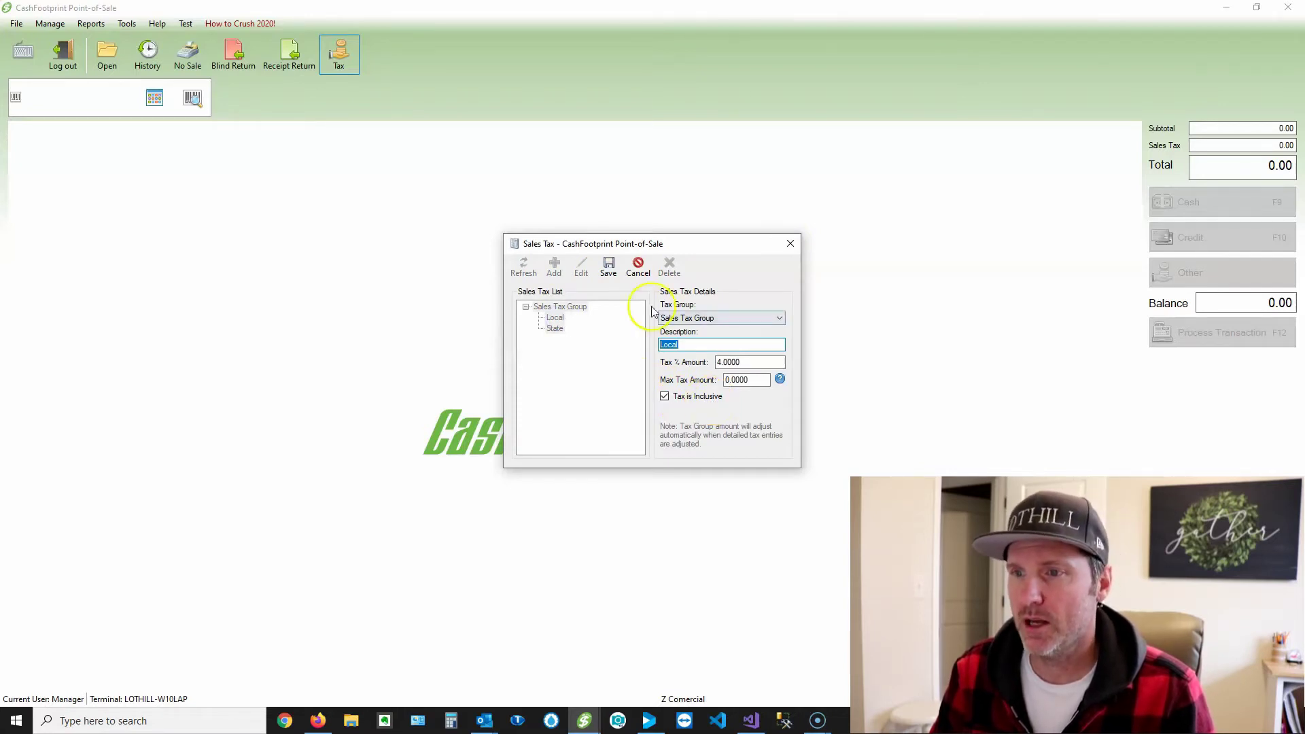
left_click(603, 271)
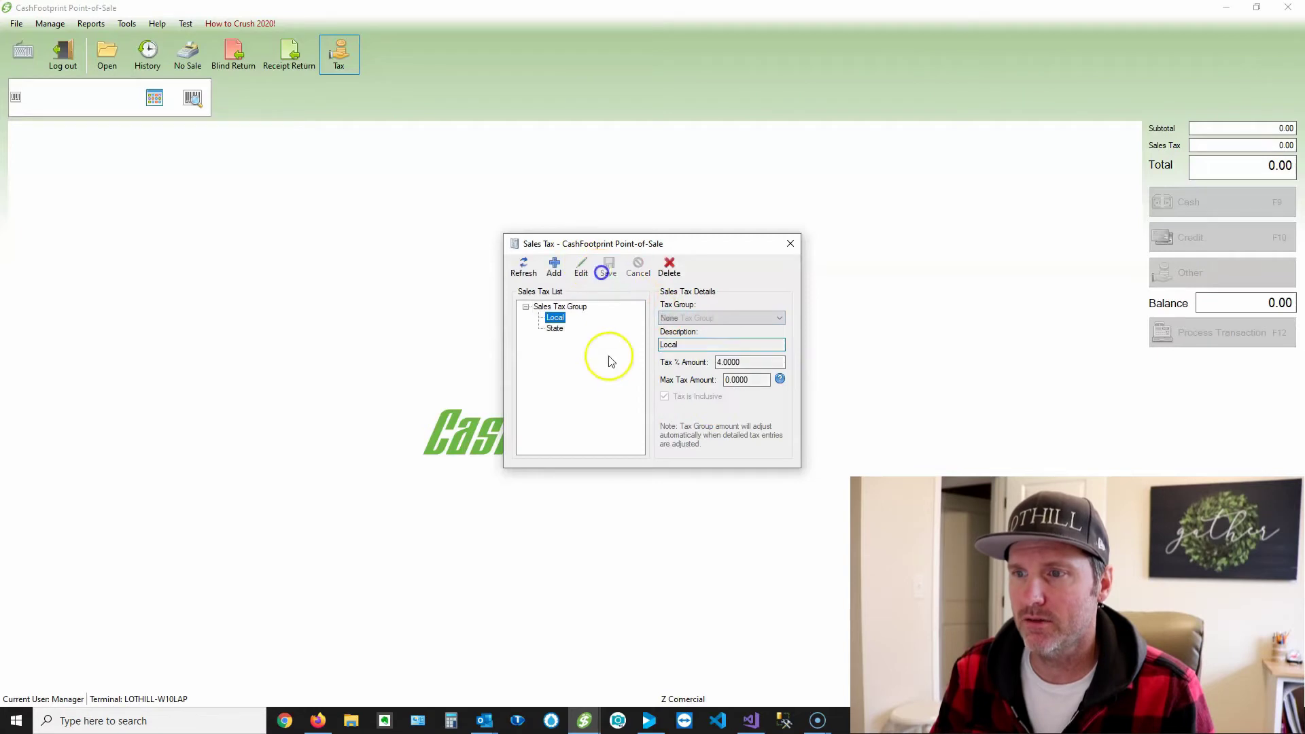
left_click(790, 243)
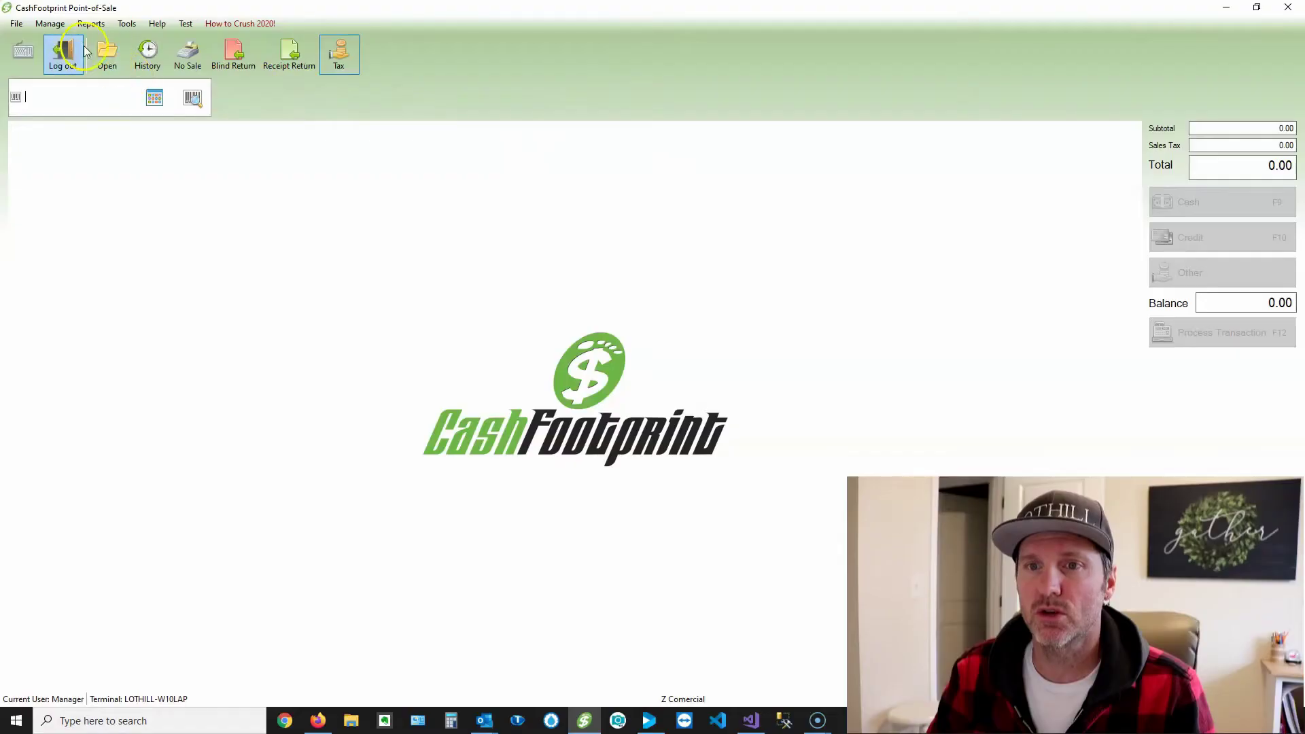
Add Sample Item 321 to the sale by its item number
left_click(81, 100)
type("321")
key("Return")
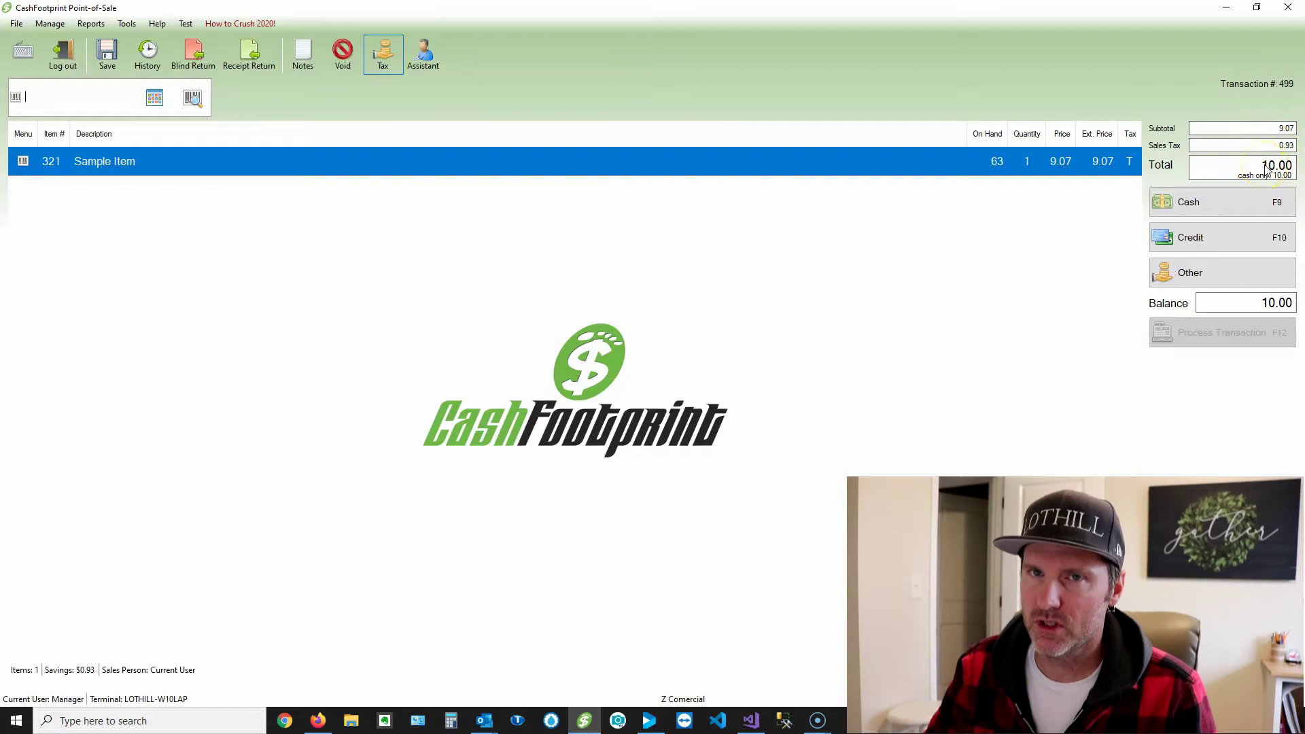
Change the item quantity to 2, giving subtotal 18.14, tax 1.86 and total 20.00
left_click(1044, 161)
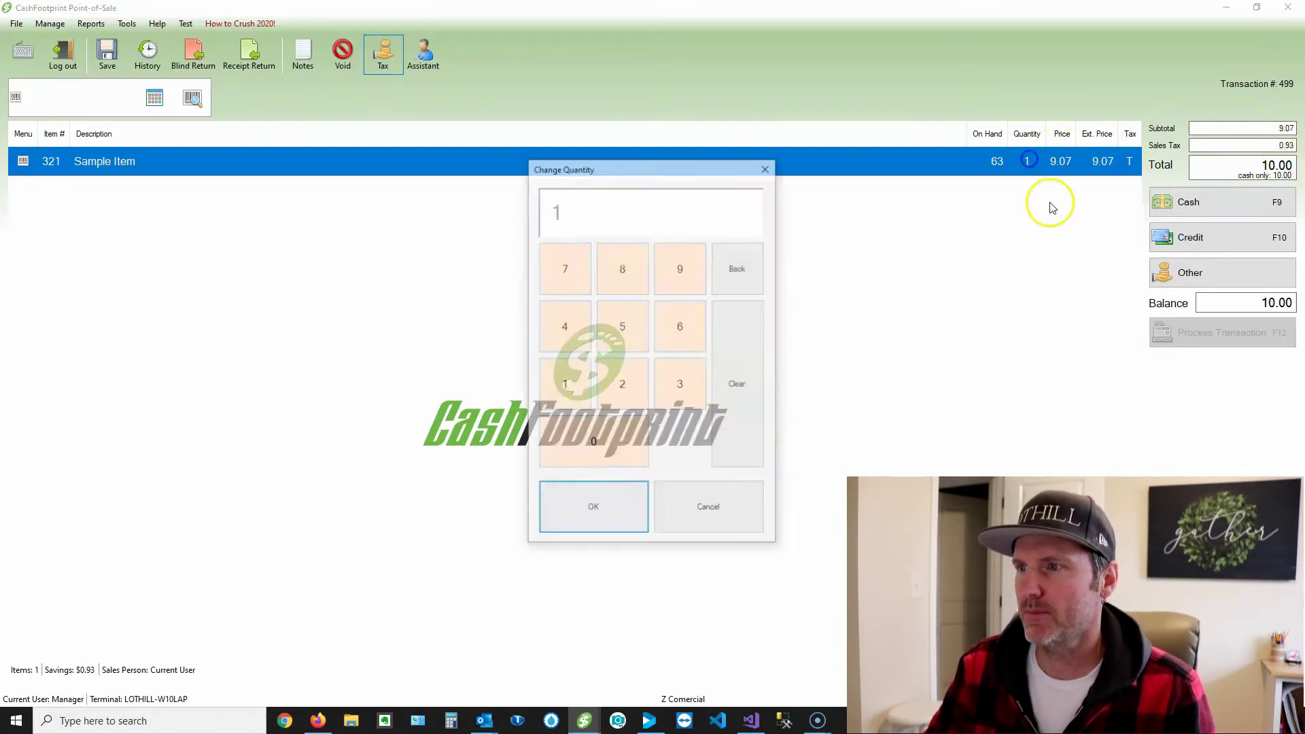
type("2")
key("Return")
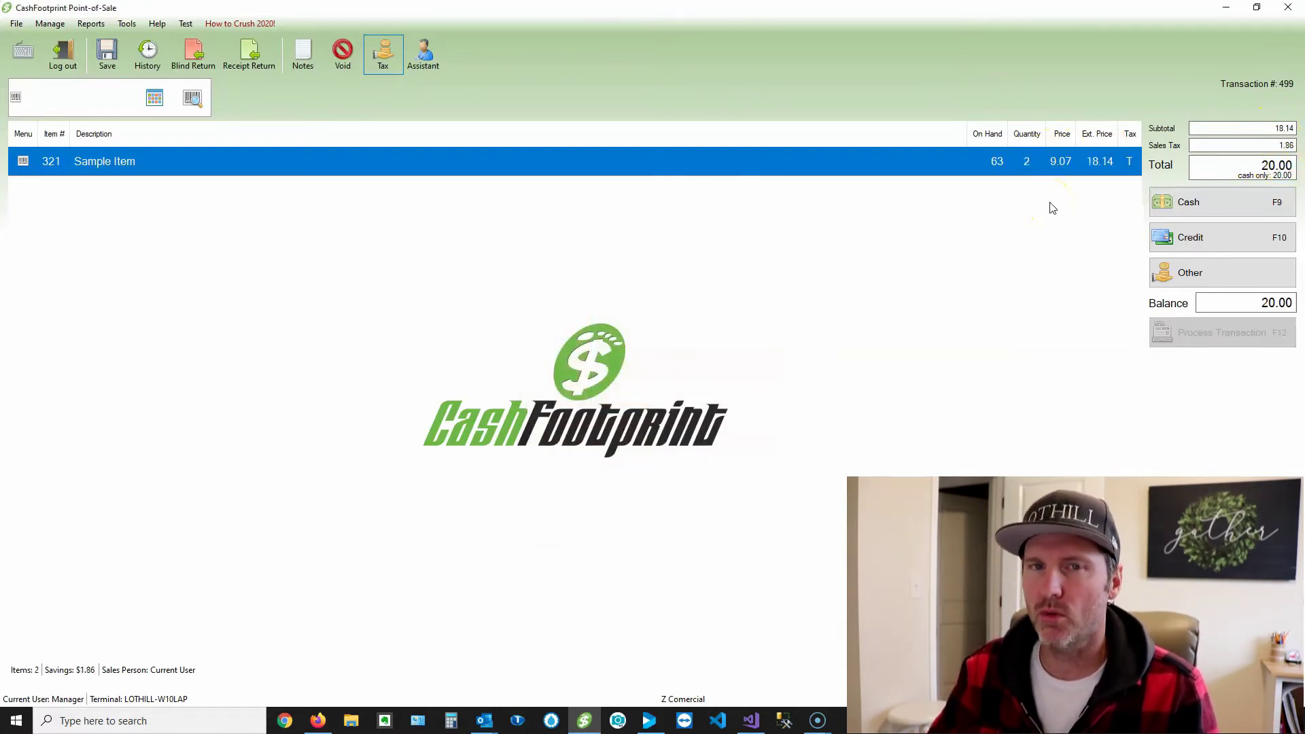
left_click(1115, 164)
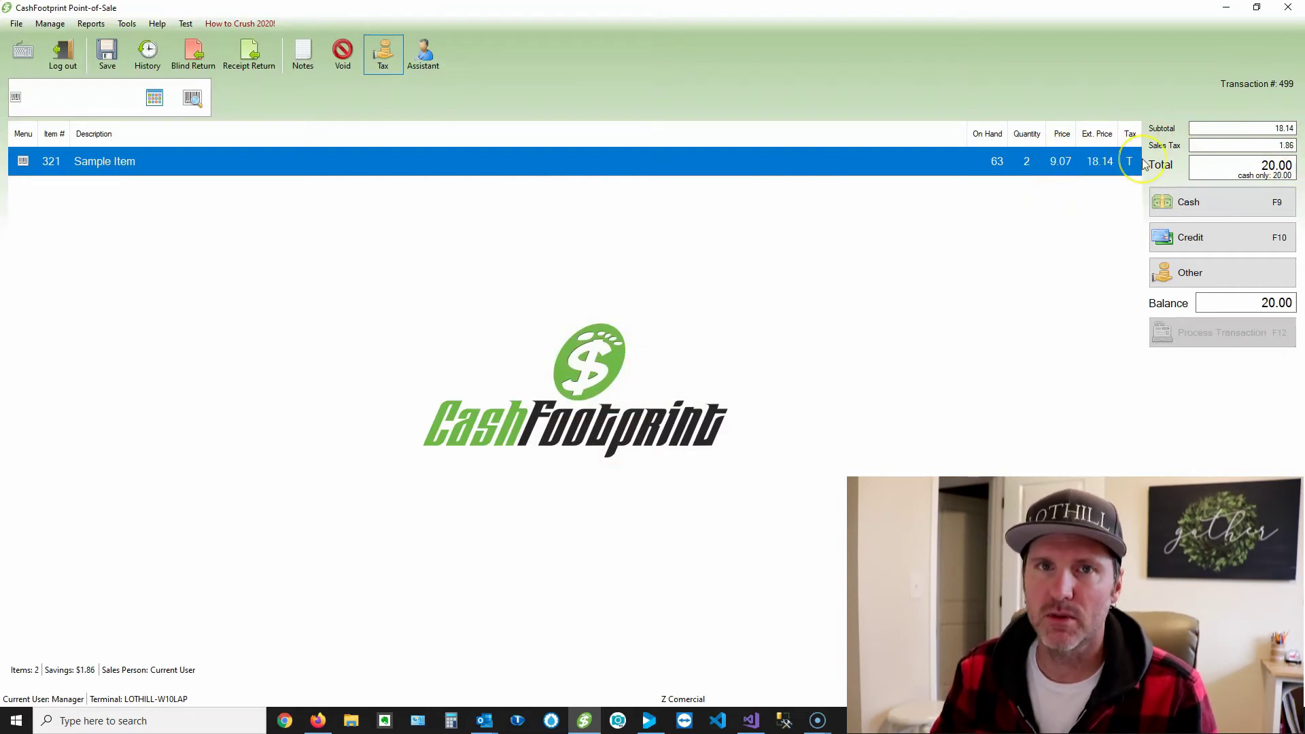
left_click(1261, 169)
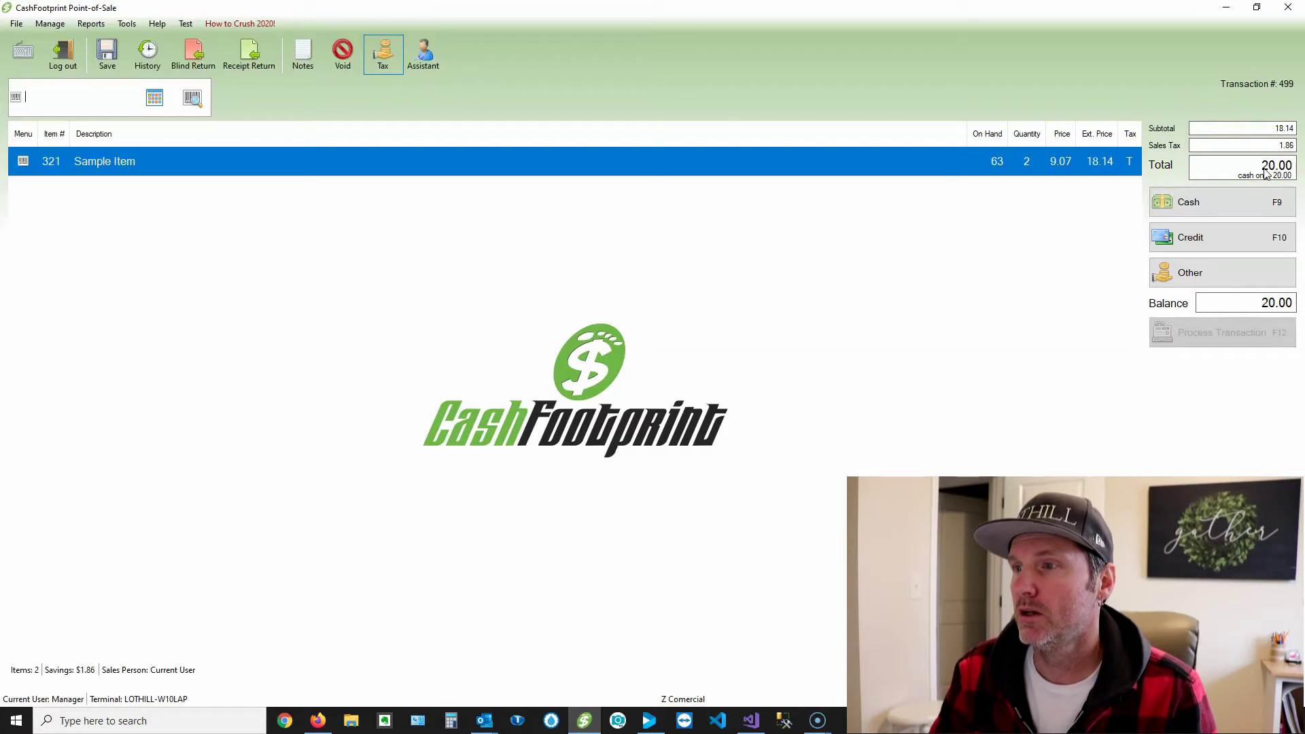
Void the sale without a receipt, then make Local and State taxes added on top of prices
left_click(342, 52)
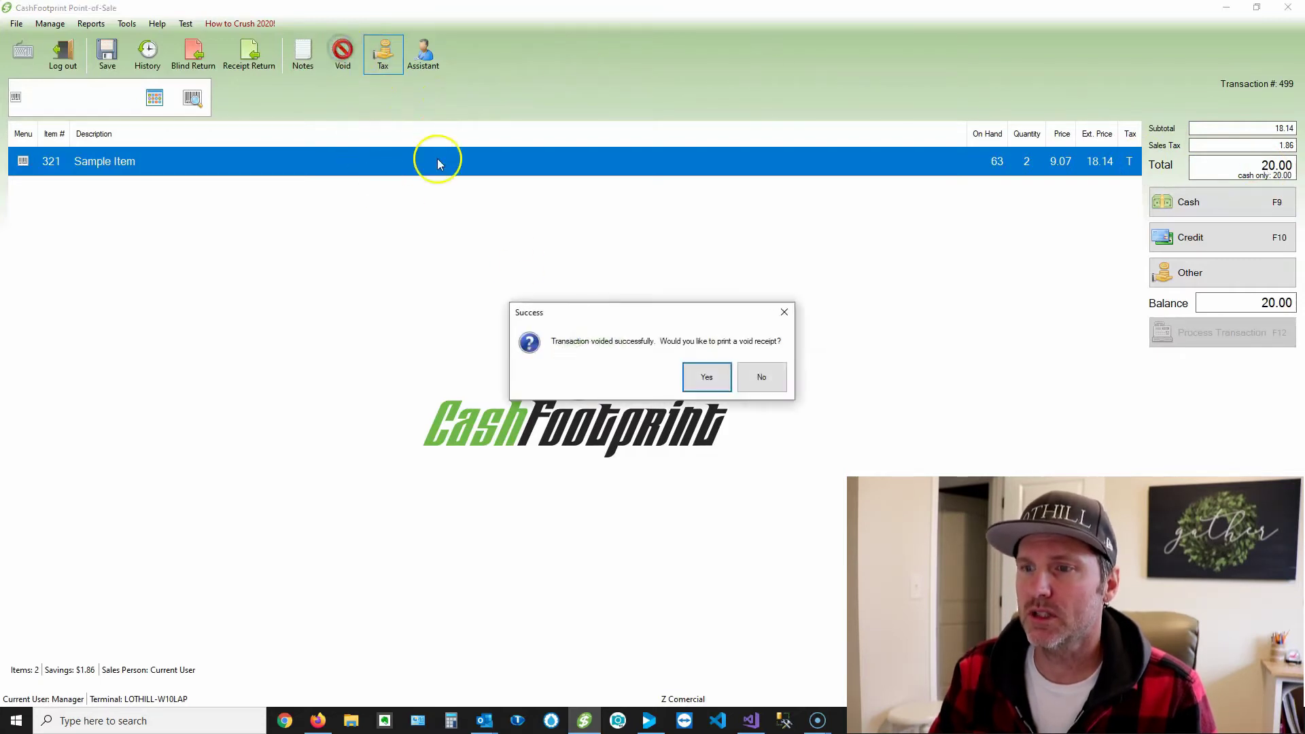
left_click(762, 375)
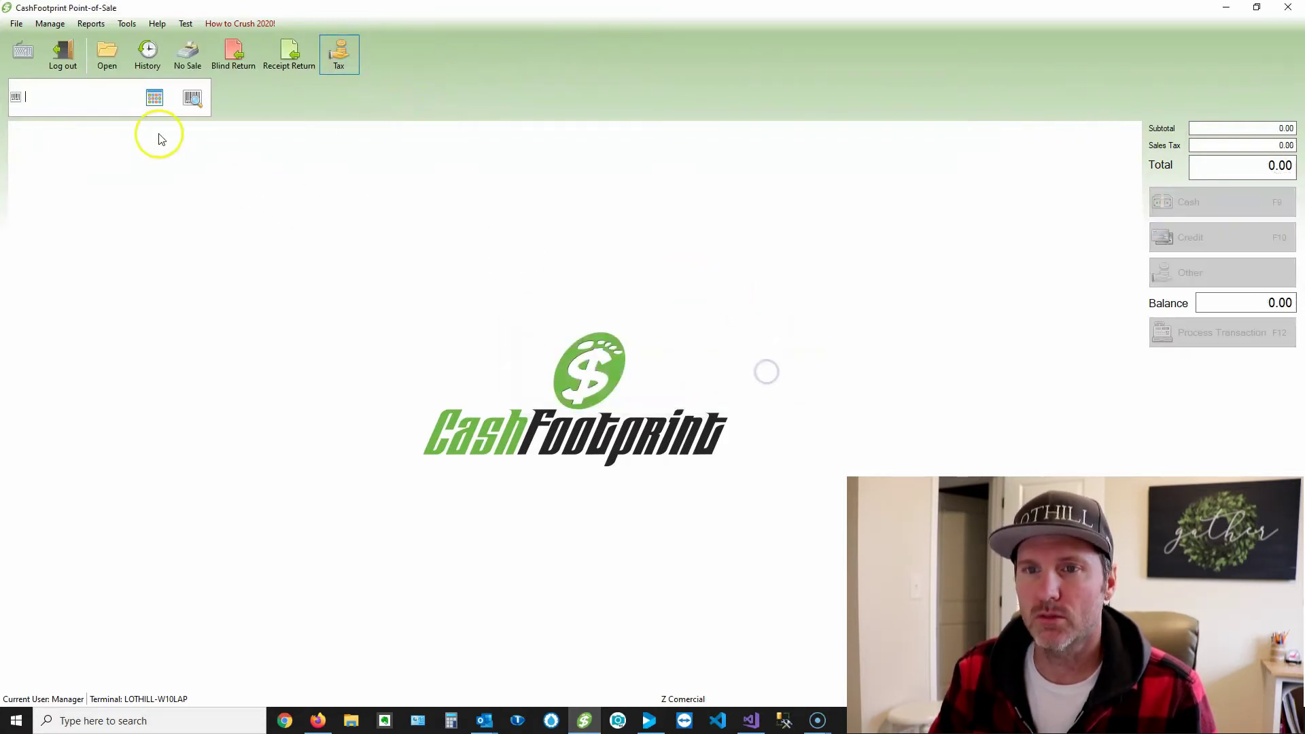
left_click(53, 29)
left_click(68, 76)
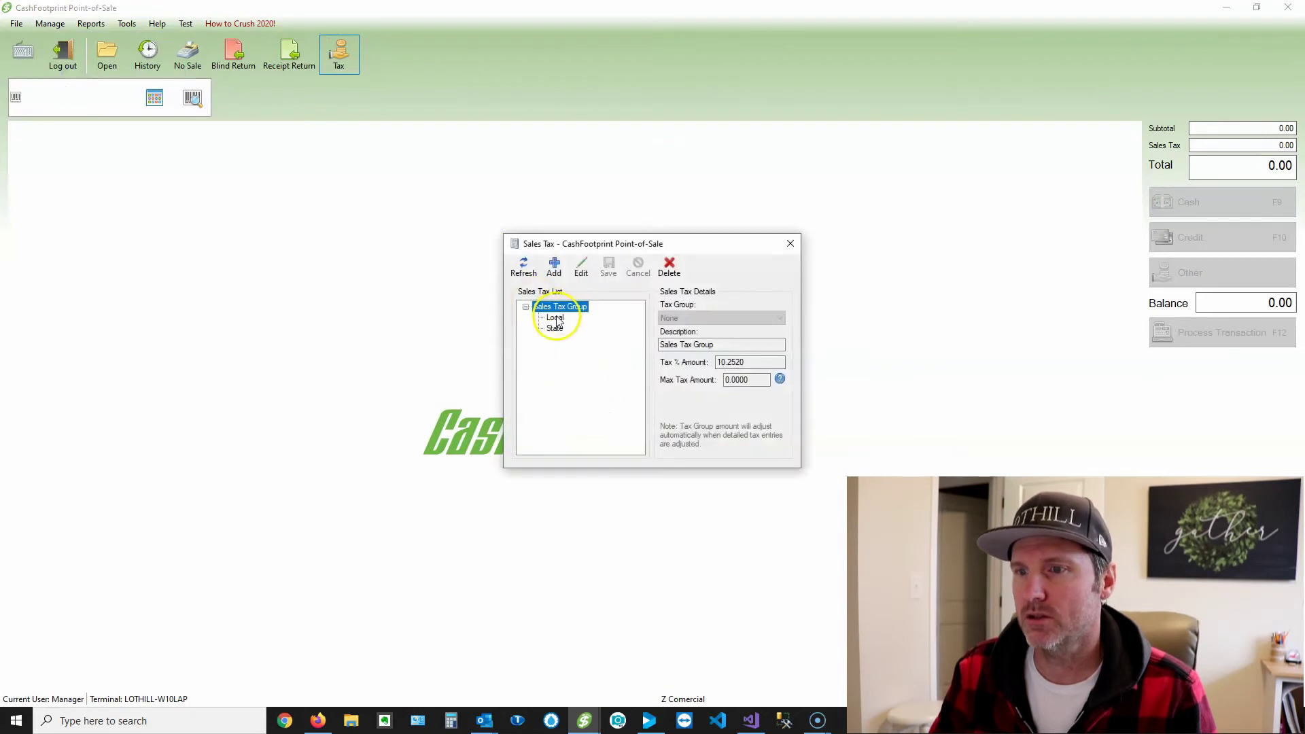
double_click(555, 318)
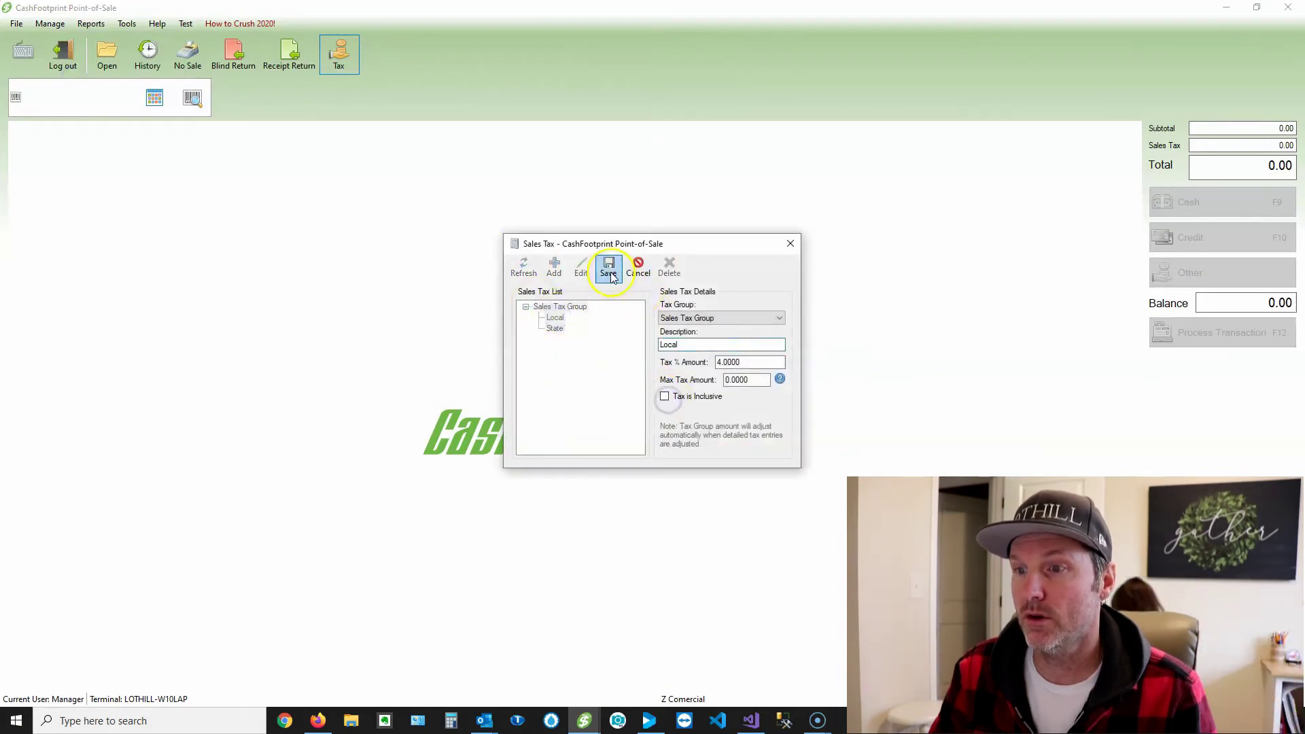
left_click(609, 269)
double_click(555, 329)
left_click(677, 399)
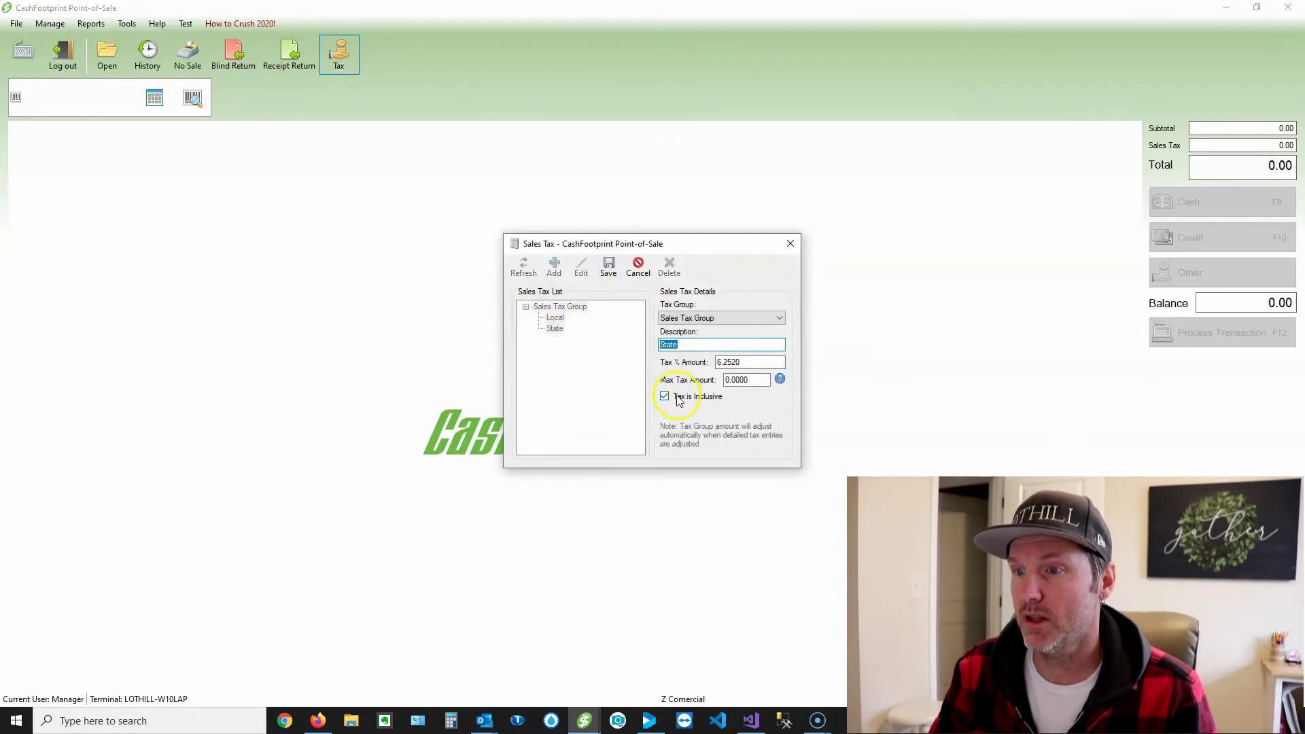
left_click(609, 268)
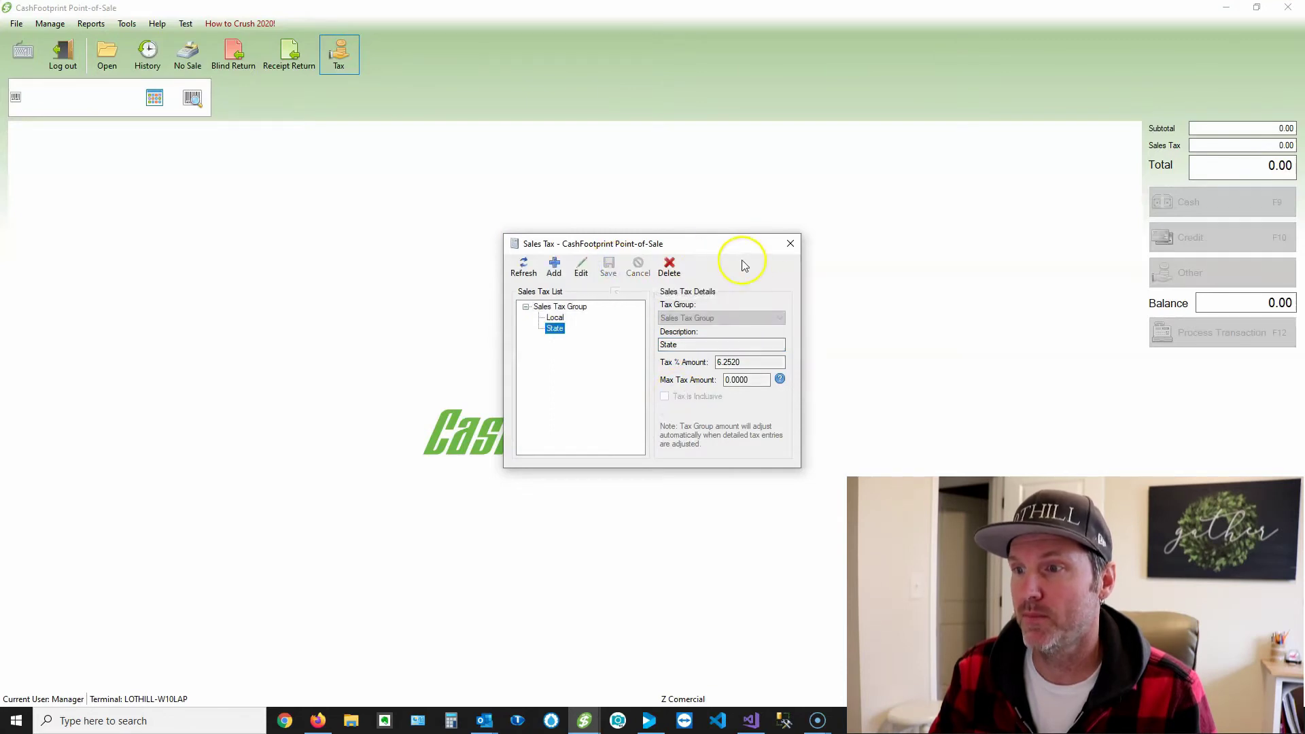
left_click(791, 243)
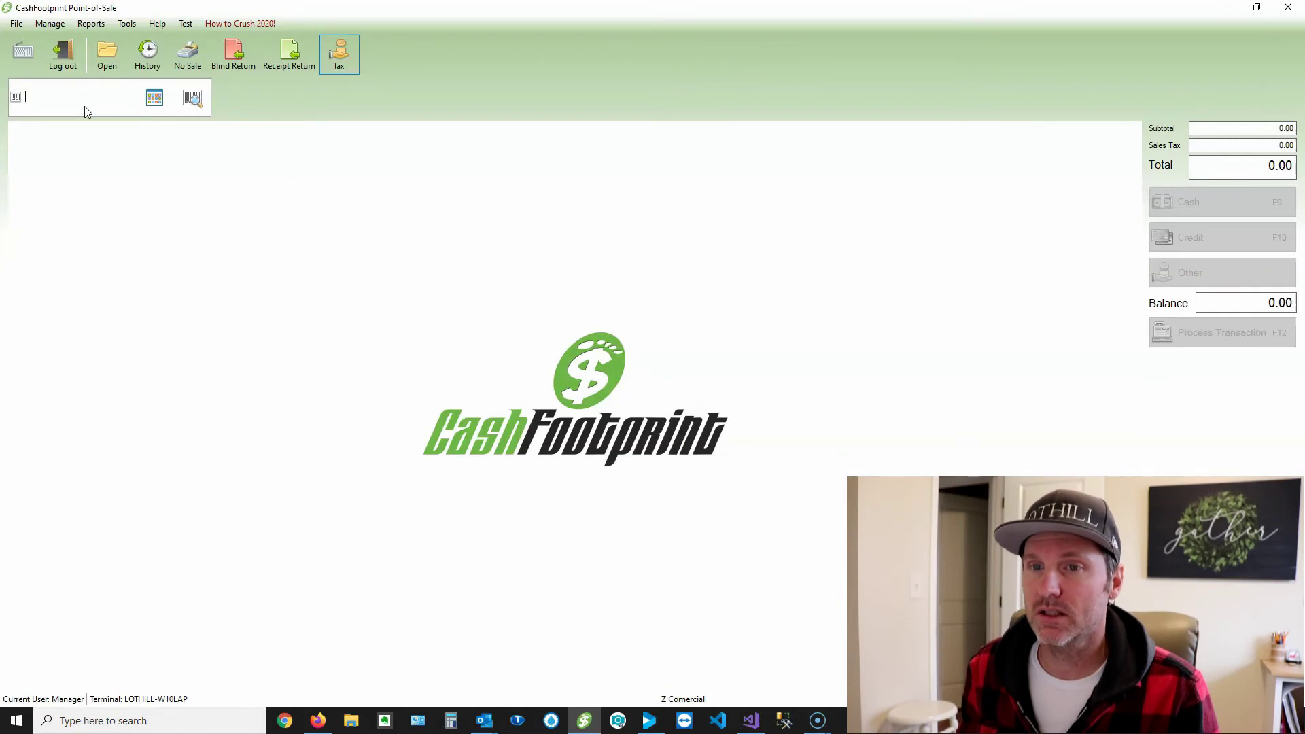
Ring up one Sample Item 321 at 10.00, with 1.03 tax added for 11.03
type("321")
key("Return")
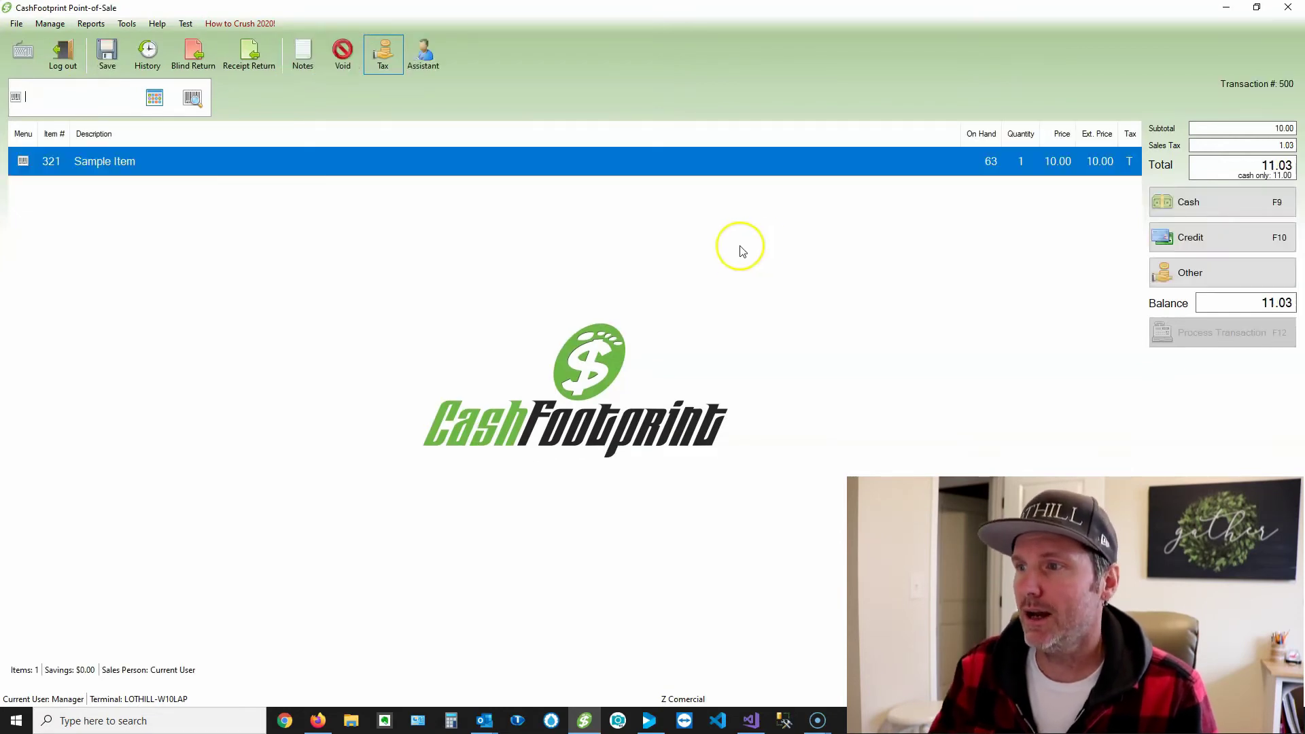